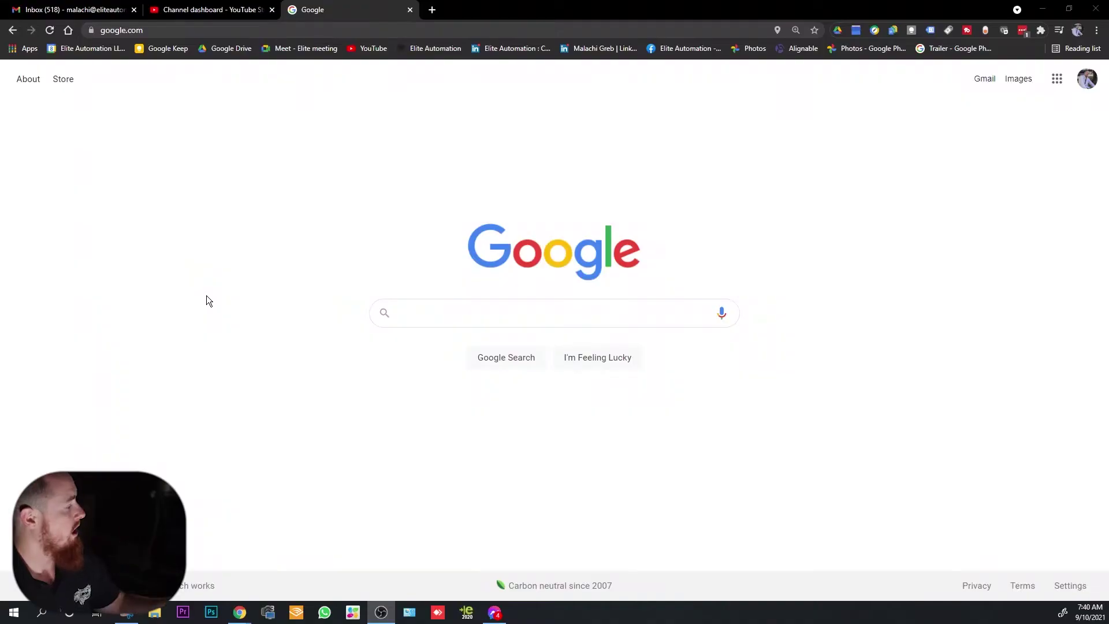
Open the StrideLinx portal's devices page at stridelinx.com/portal/devices.
left_click(268, 33)
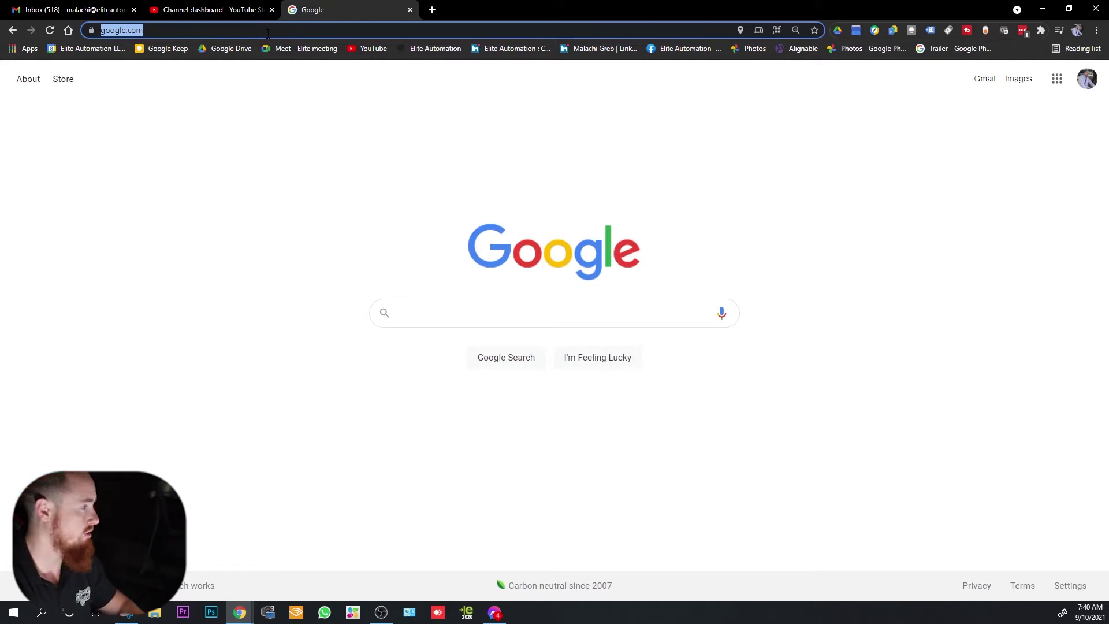
type("Stri")
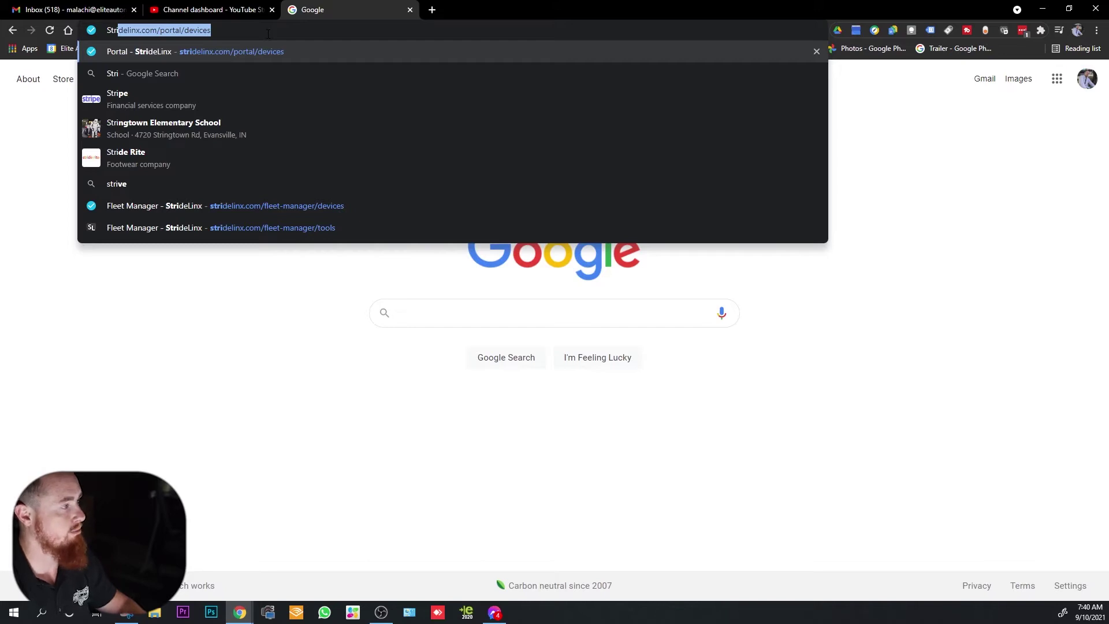
key("Right")
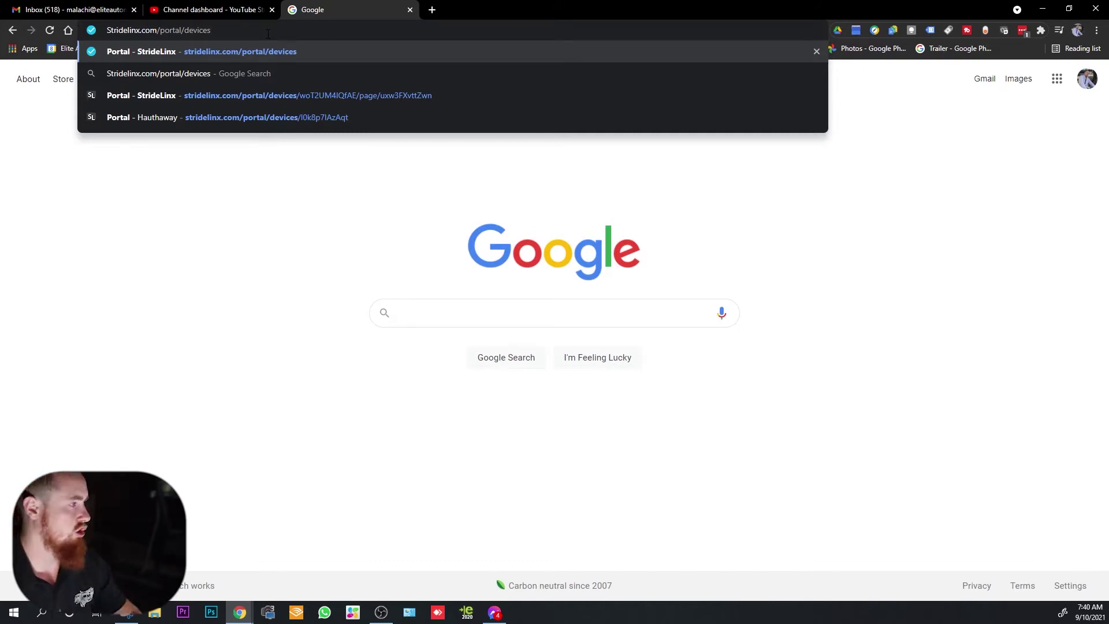
key("Return")
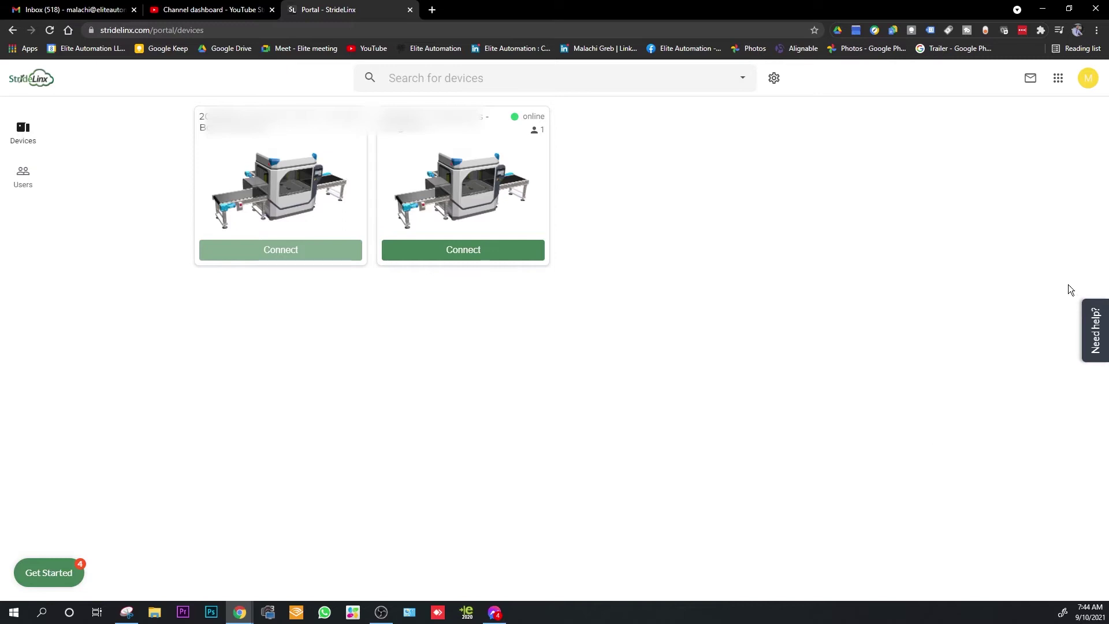
Switch from the portal to Fleet Manager and open its Tools page.
left_click(1057, 81)
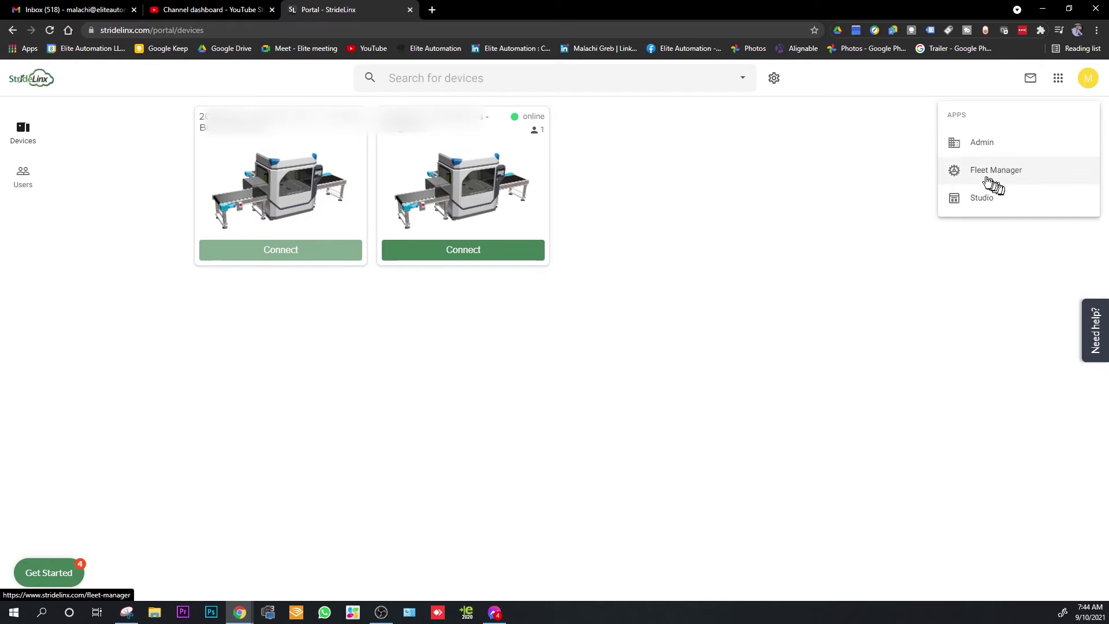
left_click(1030, 179)
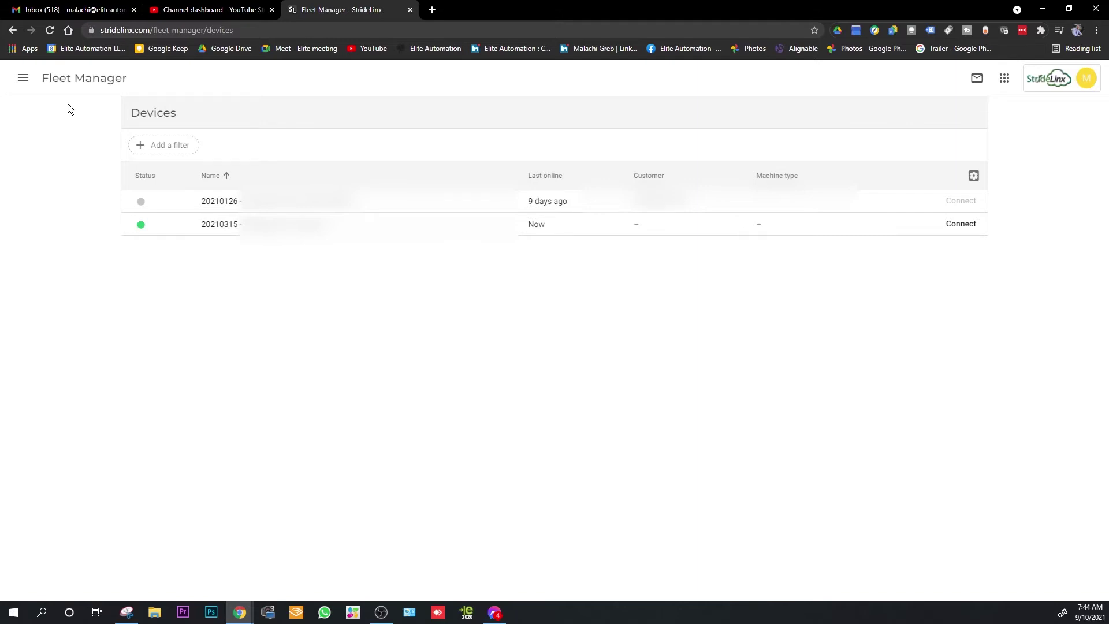
left_click(22, 80)
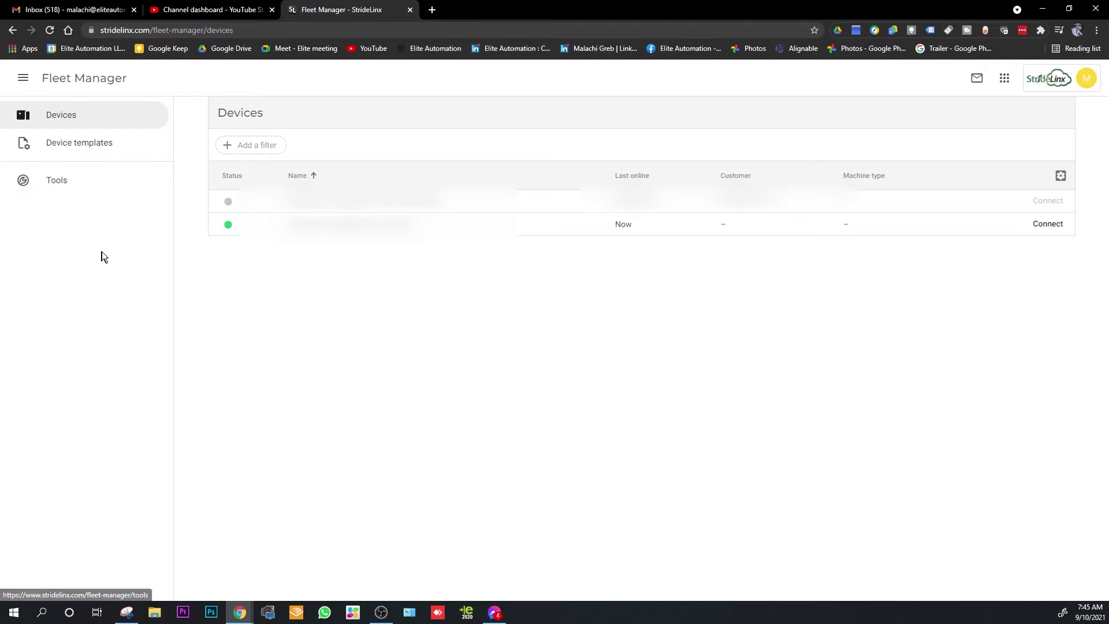
left_click(67, 185)
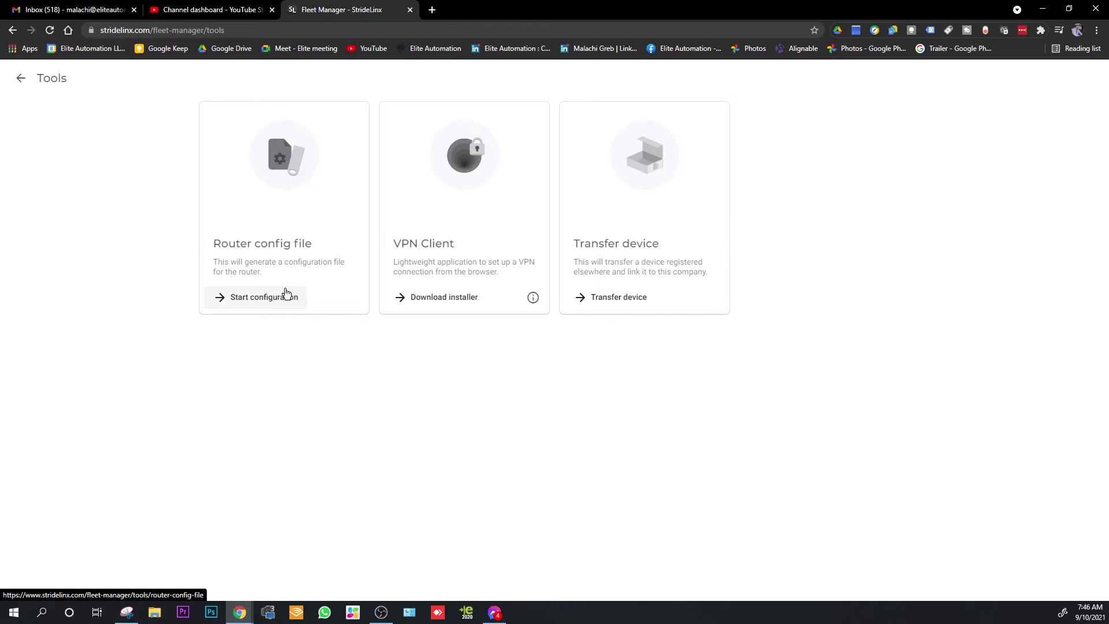
Start a router config file for a wired network, keeping the IP address and DNS server automatically assigned via DHCP.
left_click(250, 300)
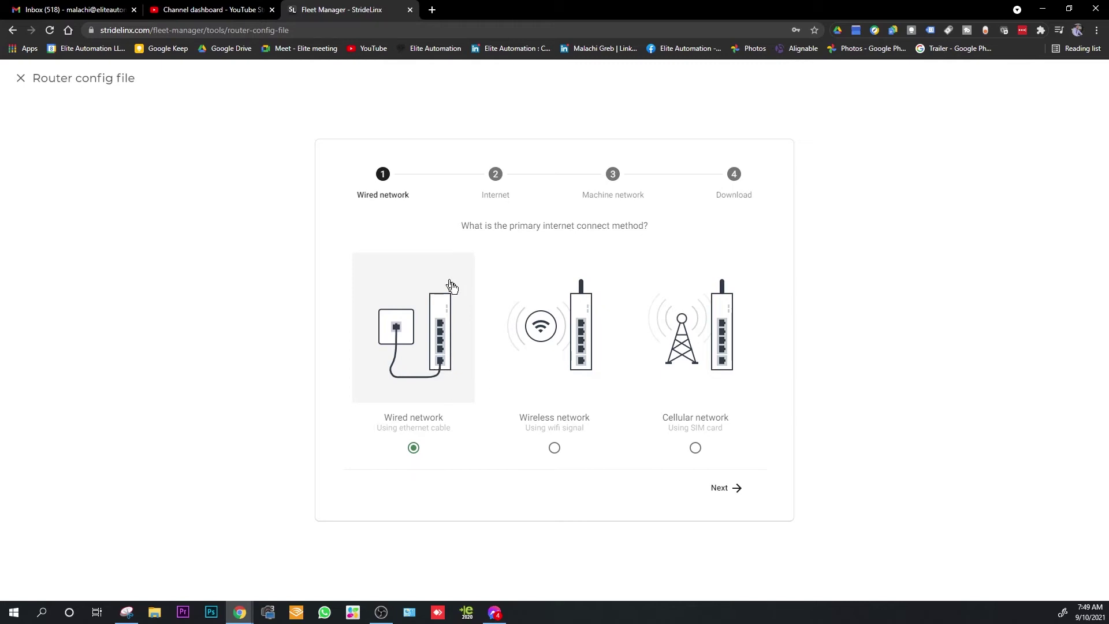
left_click(723, 488)
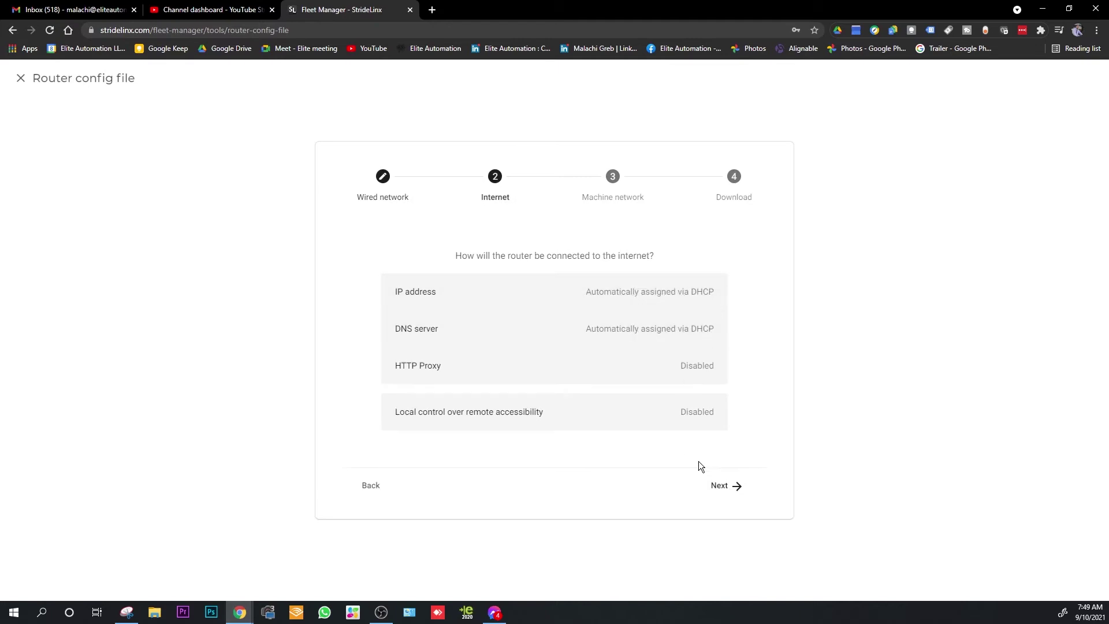
left_click(739, 490)
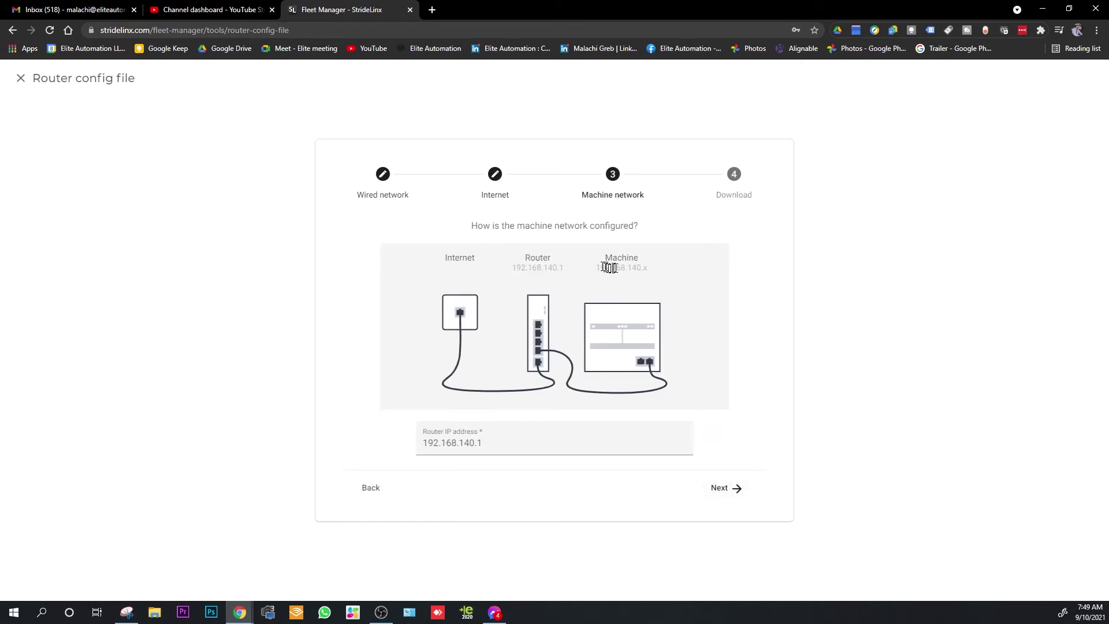
Set the machine network's router IP address to 192.168.1.2 and continue to the download stage.
left_click_drag(502, 443, 431, 443)
type("192")
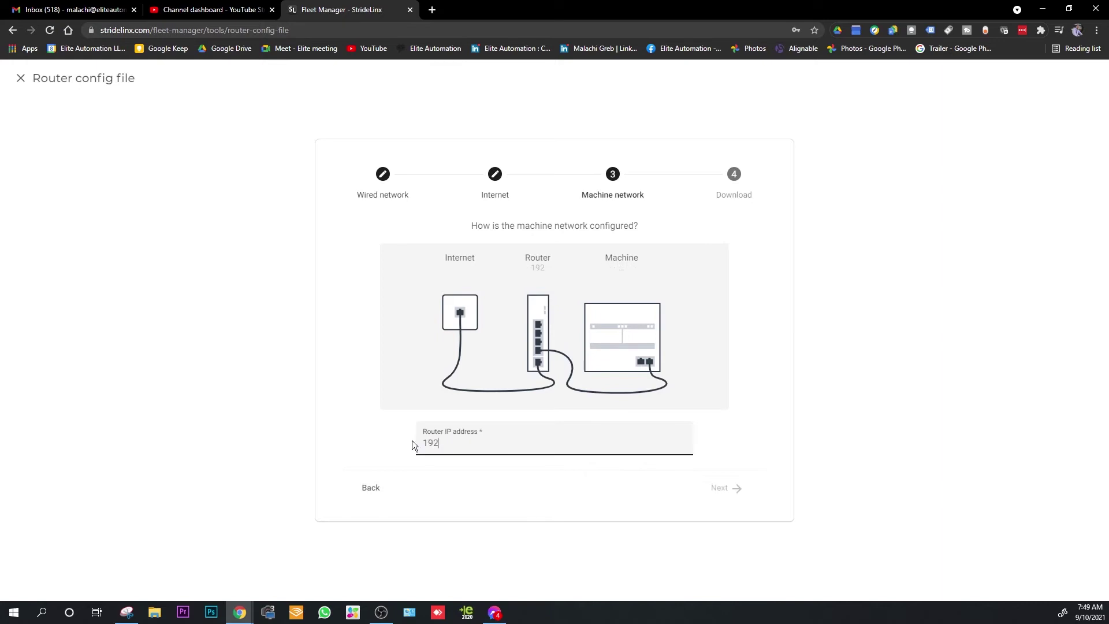
type(".168.1.1")
left_click_drag(474, 443, 467, 444)
key("BackSpace")
type("2")
left_click(735, 490)
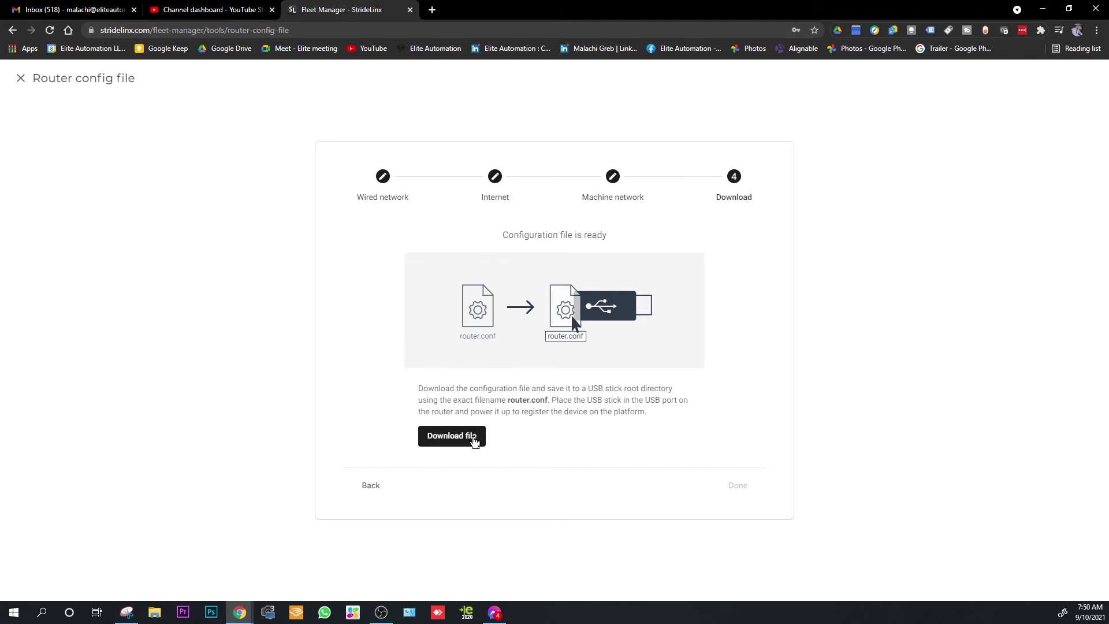
Download the configuration file as router.conf to the Documents folder, replacing the existing copy, and finish the router configuration.
left_click(475, 441)
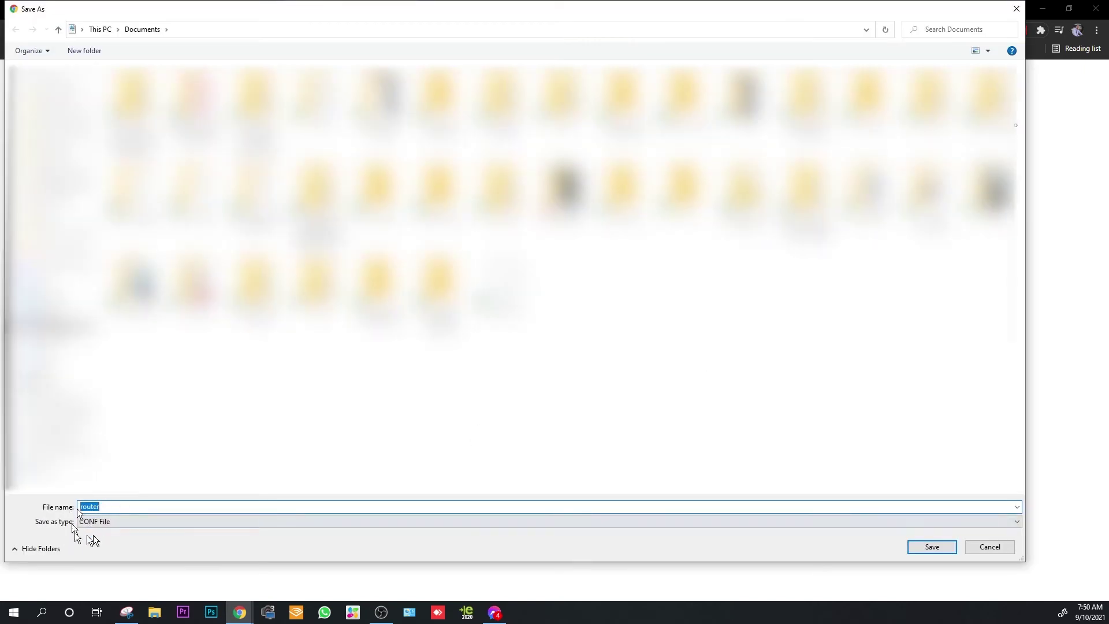
left_click(109, 508)
double_click(110, 509)
left_click(112, 507)
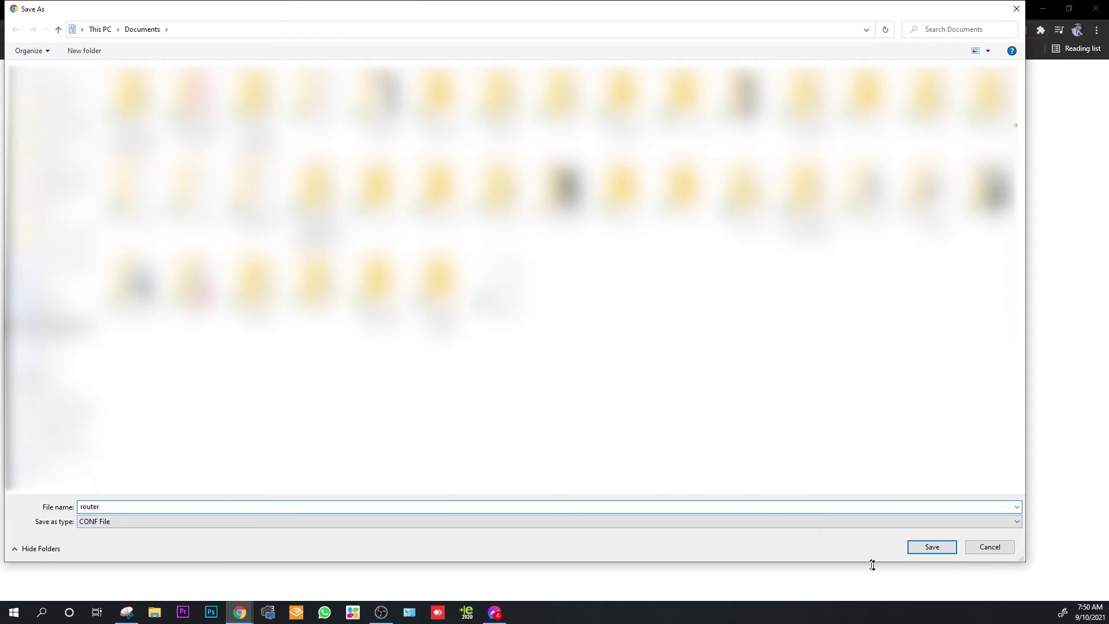
left_click(950, 548)
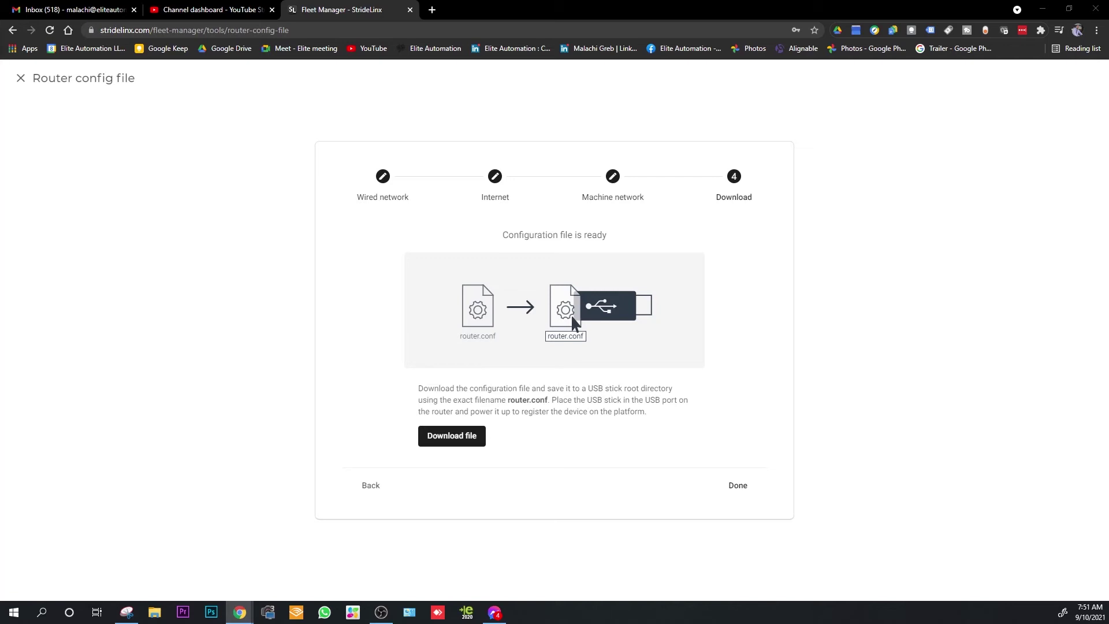
left_click(571, 314)
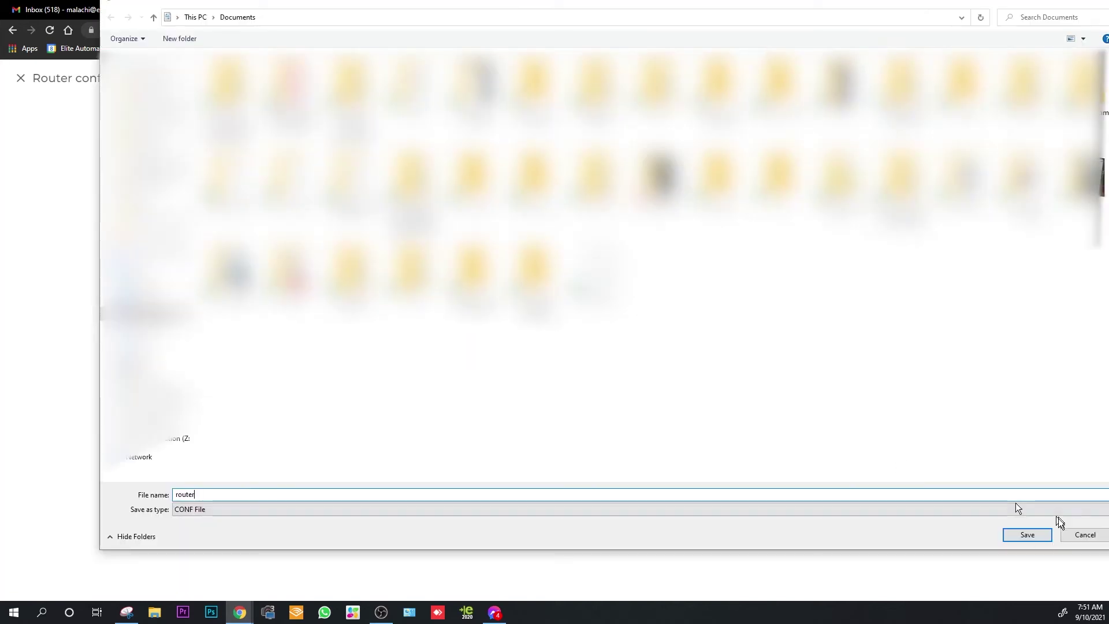
left_click(1034, 539)
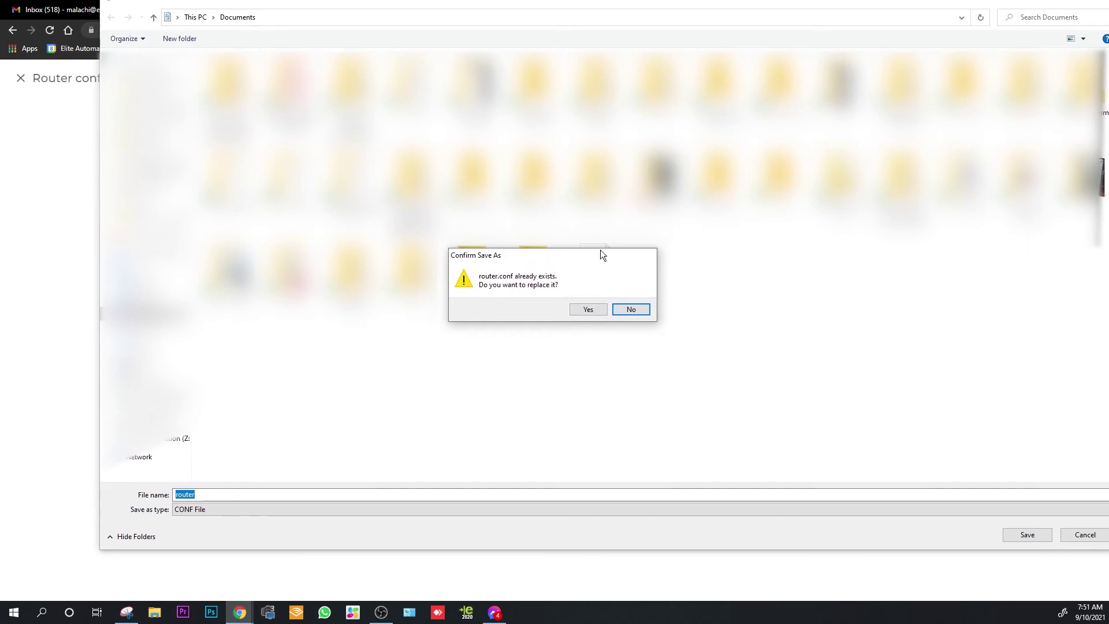
left_click(604, 310)
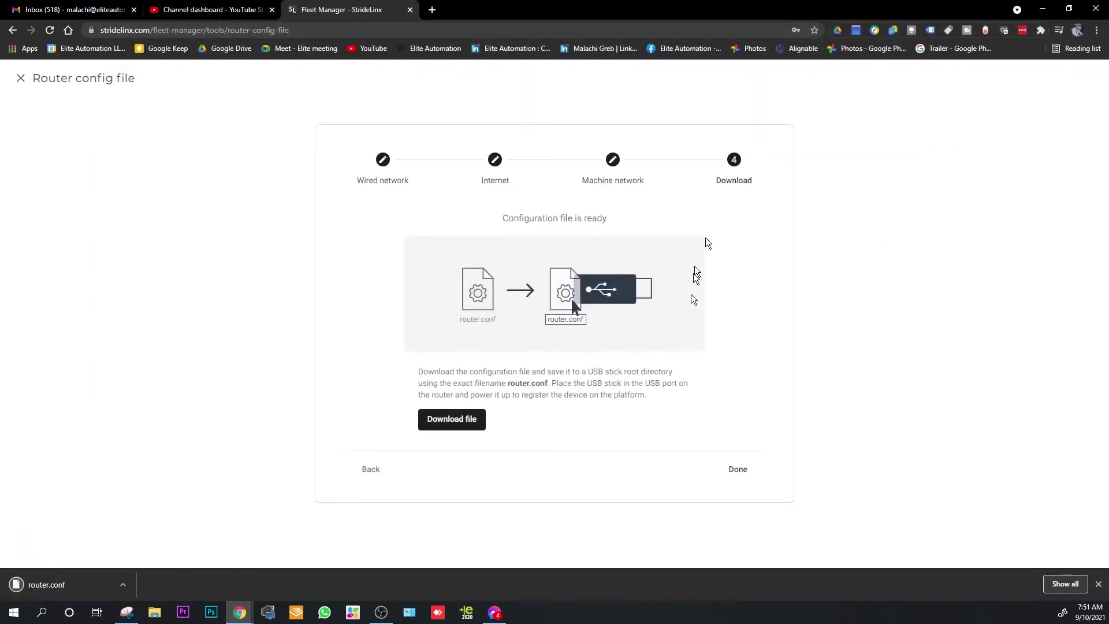
left_click(745, 481)
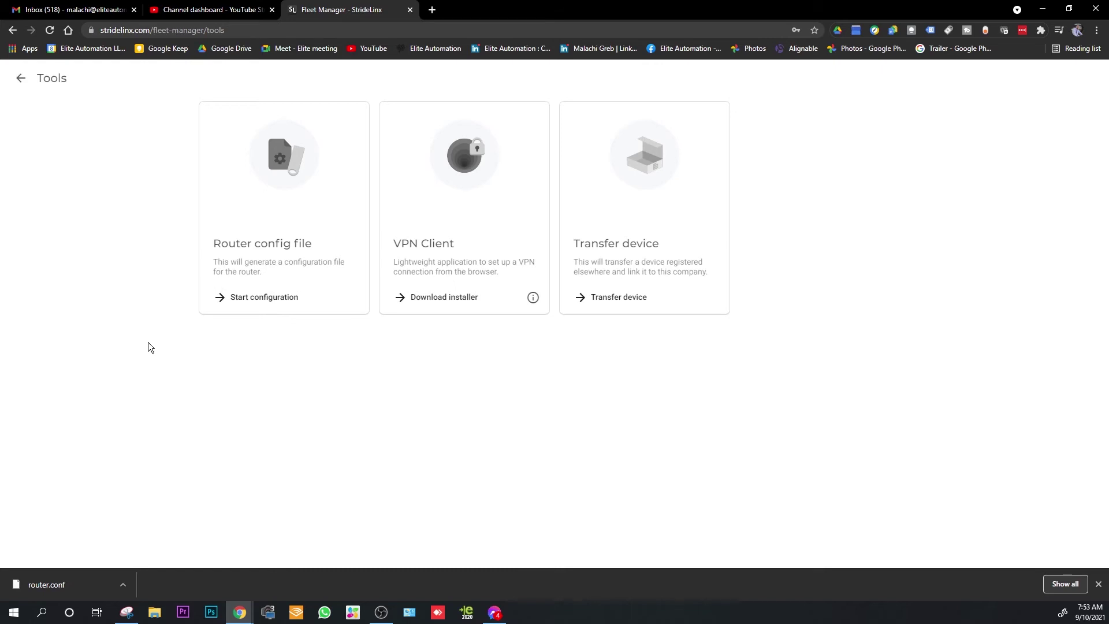
Return to the device list, switch to the Portal and connect to the online device over VPN.
left_click(20, 79)
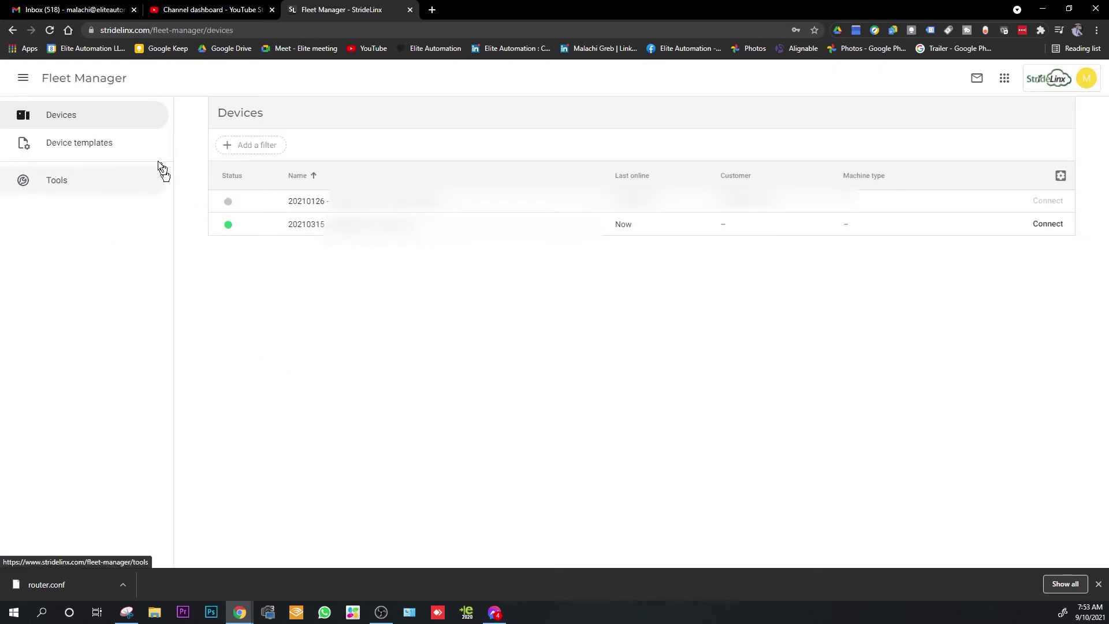
left_click(117, 116)
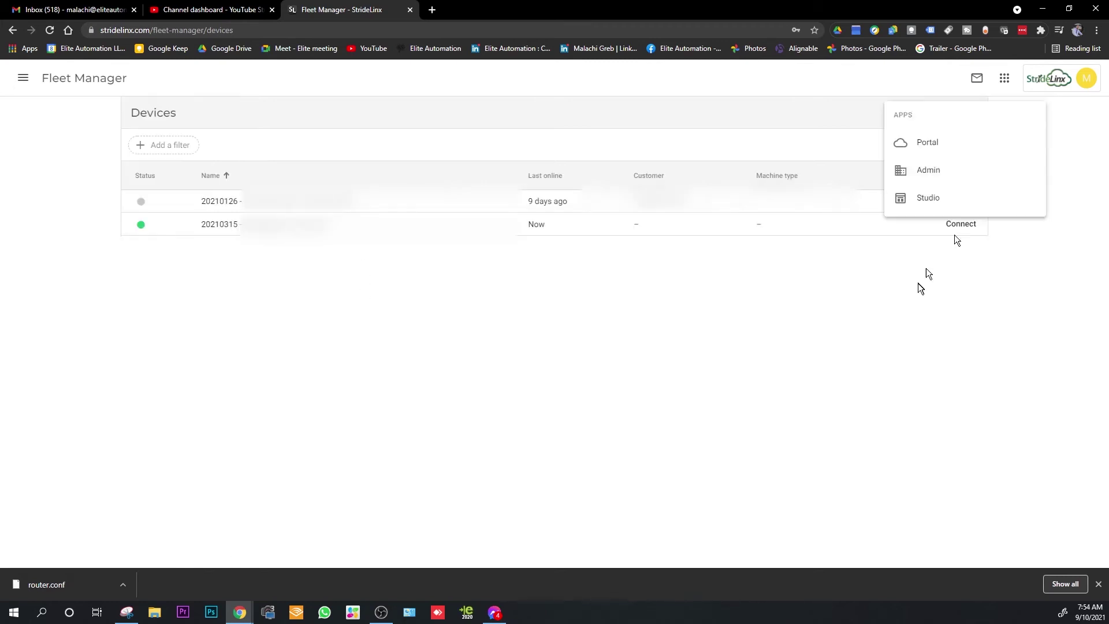
left_click(1005, 78)
left_click(944, 142)
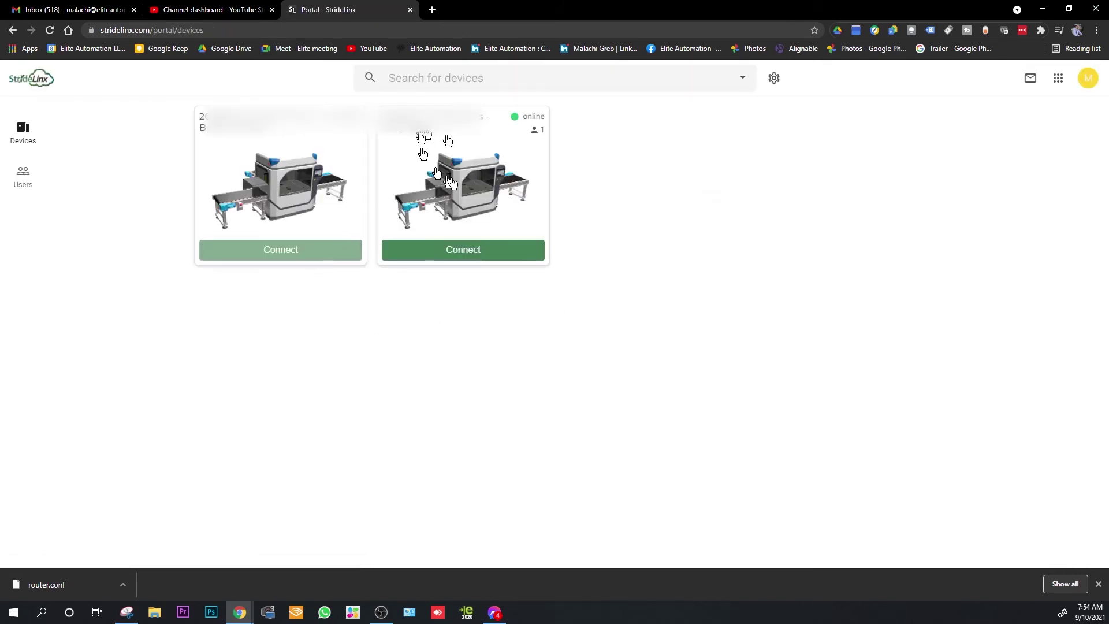
left_click(447, 251)
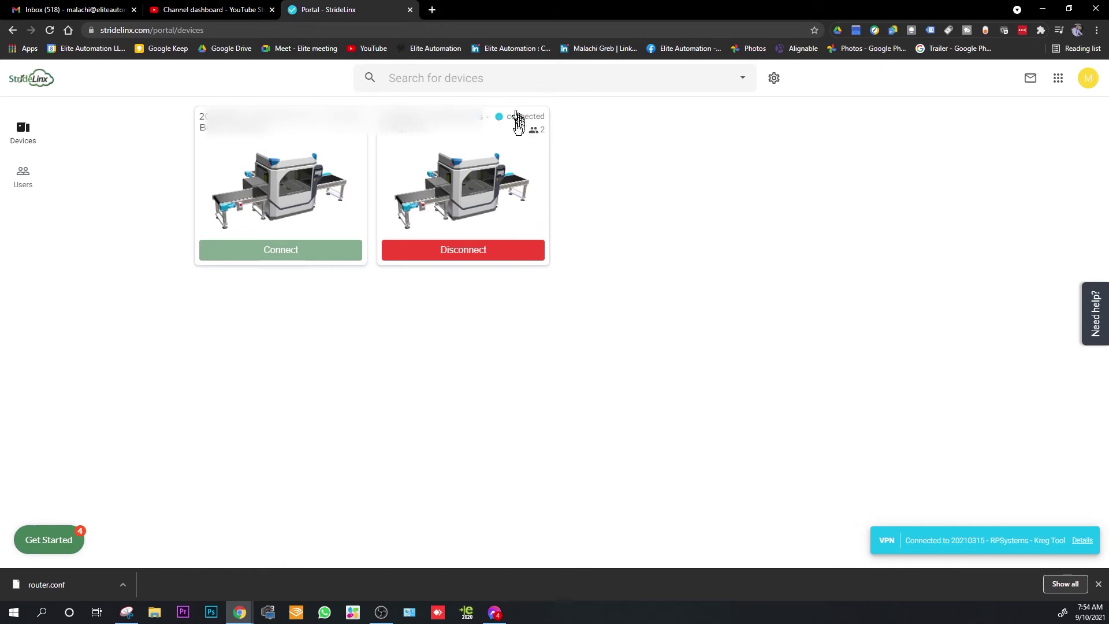
Open the MAC Valves I/O interface at 192.168.1.252 in a new browser tab.
left_click(432, 11)
left_click(393, 31)
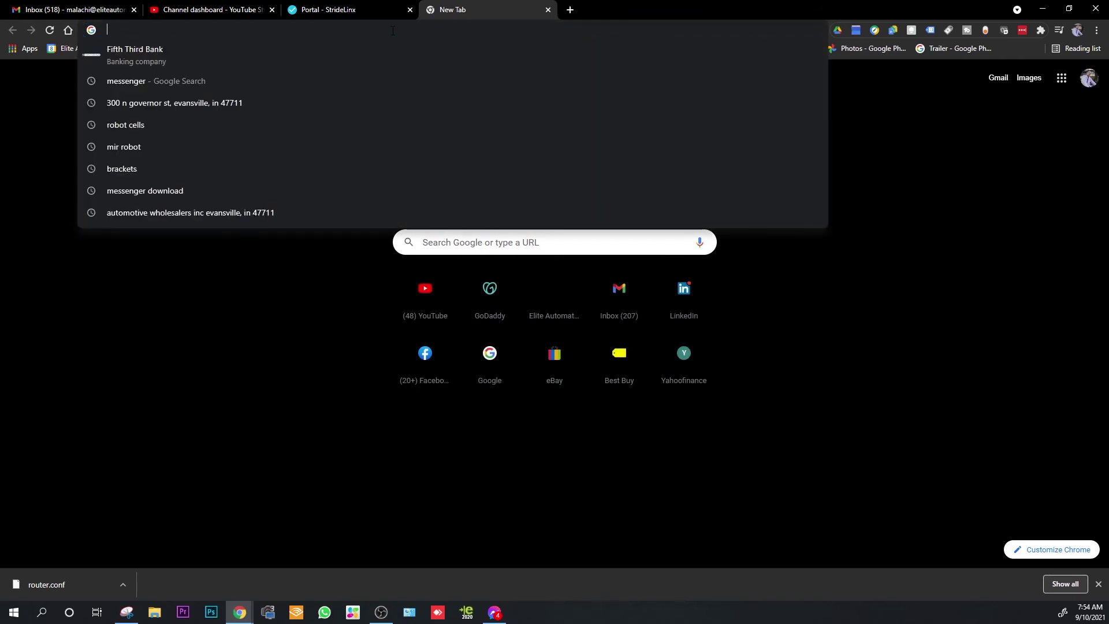
type("192.1")
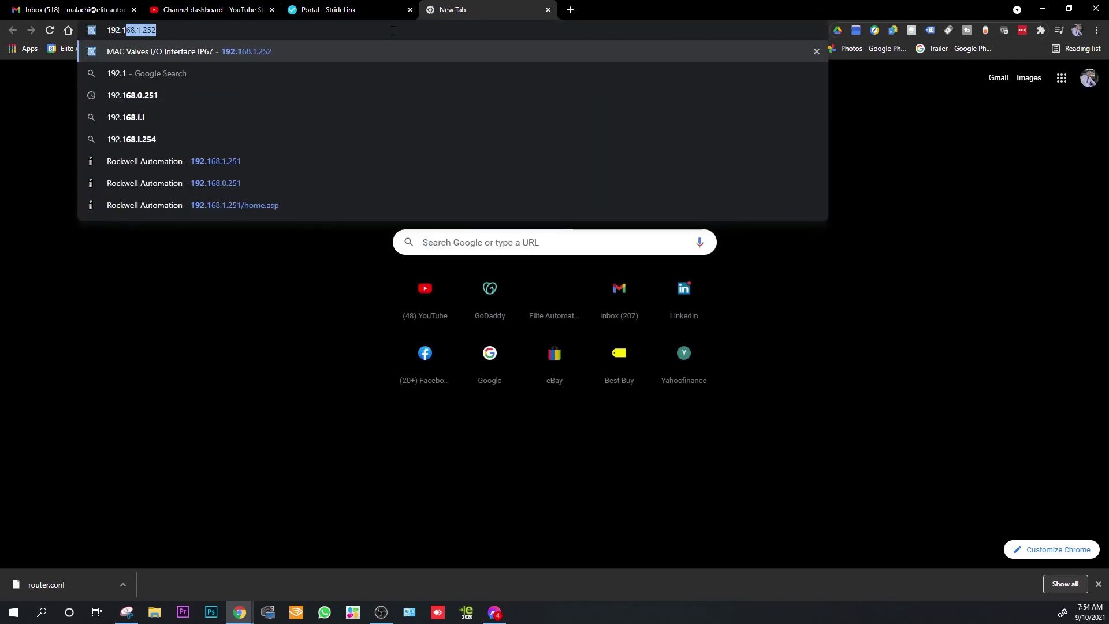
type("68.1.252")
key("Return")
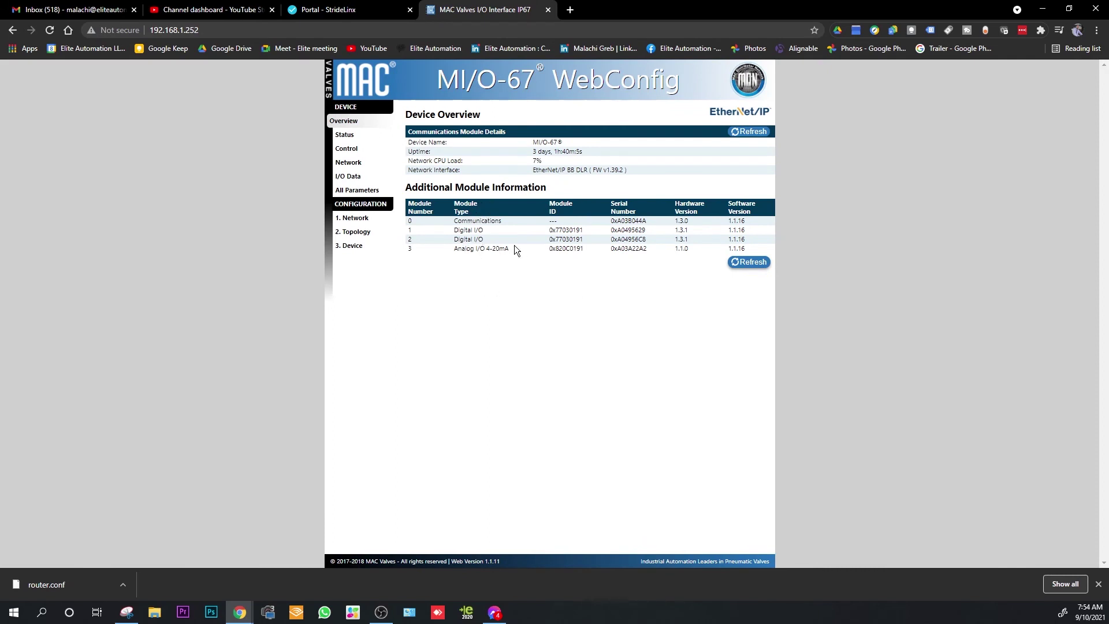
Open the Rockwell Automation controller's page at 192.168.1.251 in the same tab and highlight the controller model in its heading.
left_click(254, 30)
key("Right")
key("BackSpace")
type("1")
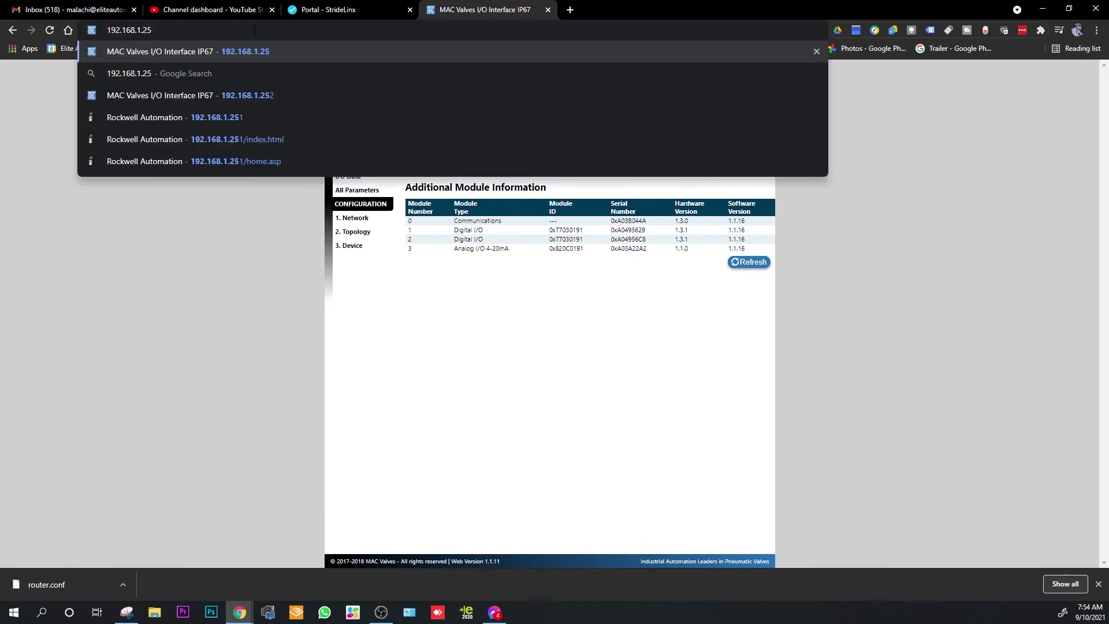
key("Return")
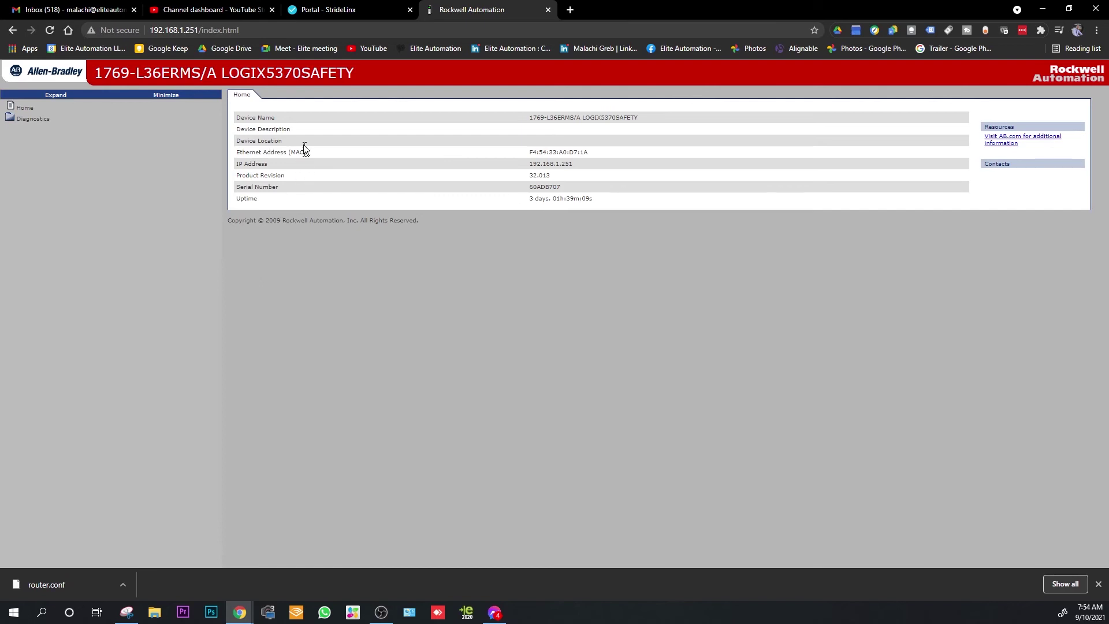
left_click_drag(103, 72, 389, 76)
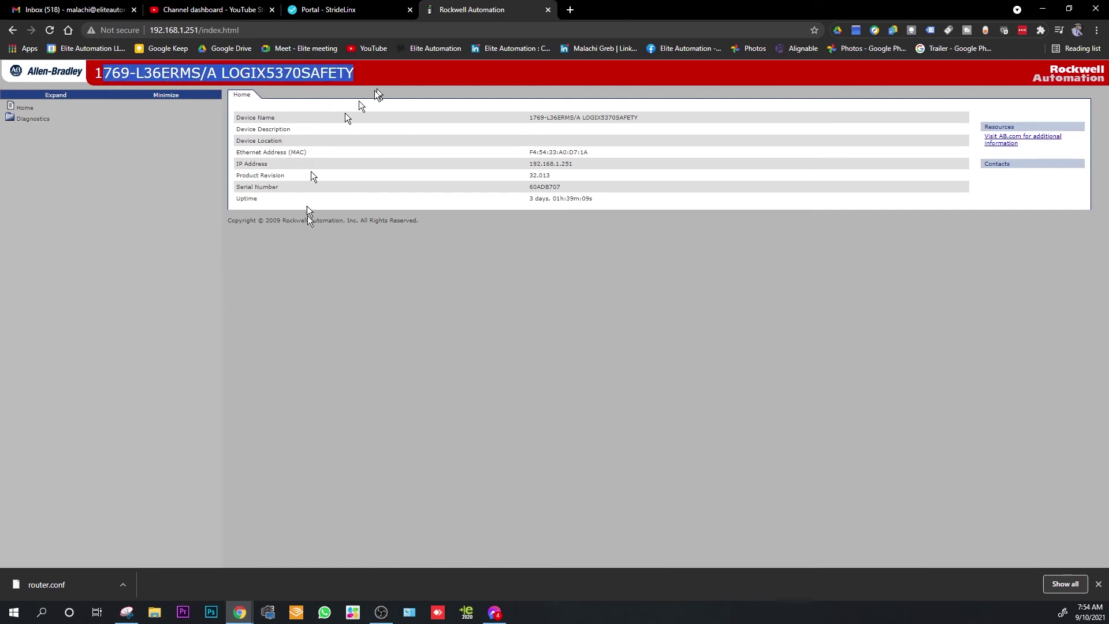
left_click(99, 24)
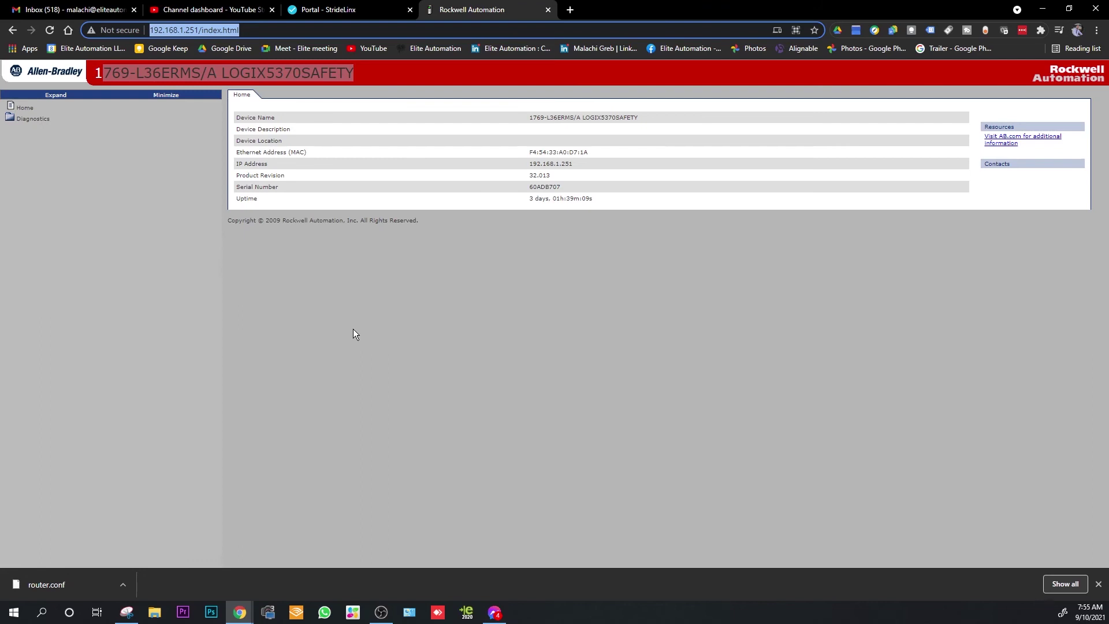
In the StrideLinx tab, open the device's LAN configuration page in Fleet Manager and review its router IP, hotspot, subnet and advanced settings.
left_click(365, 9)
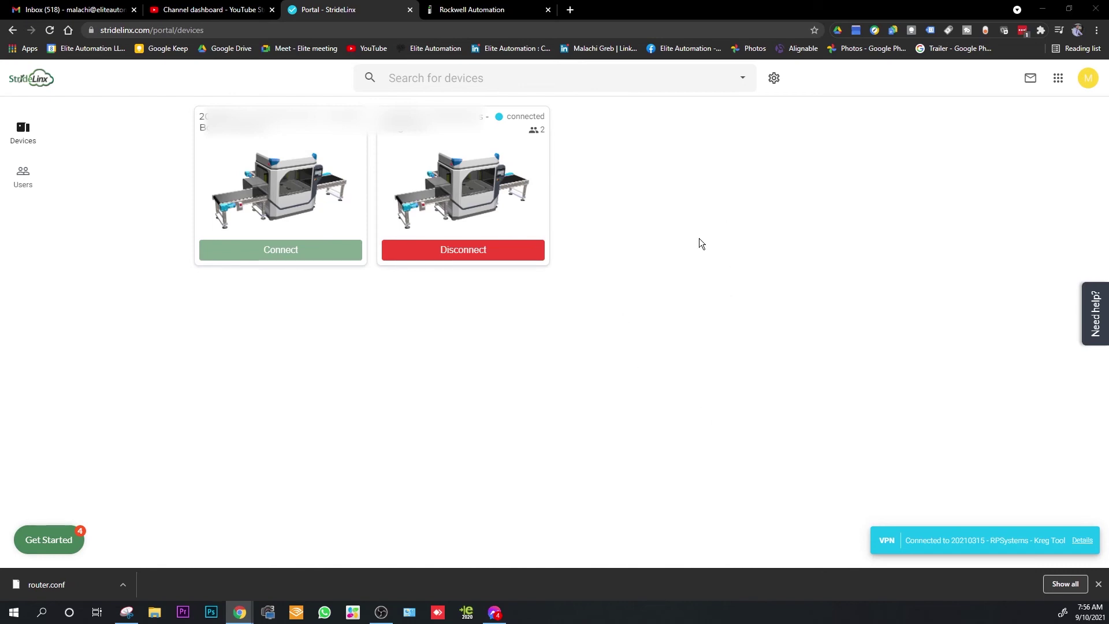
left_click(441, 33)
type("https://www.stridelinx.com/fleet-manager/configurator/x7ACqOyQMPam/network/lan")
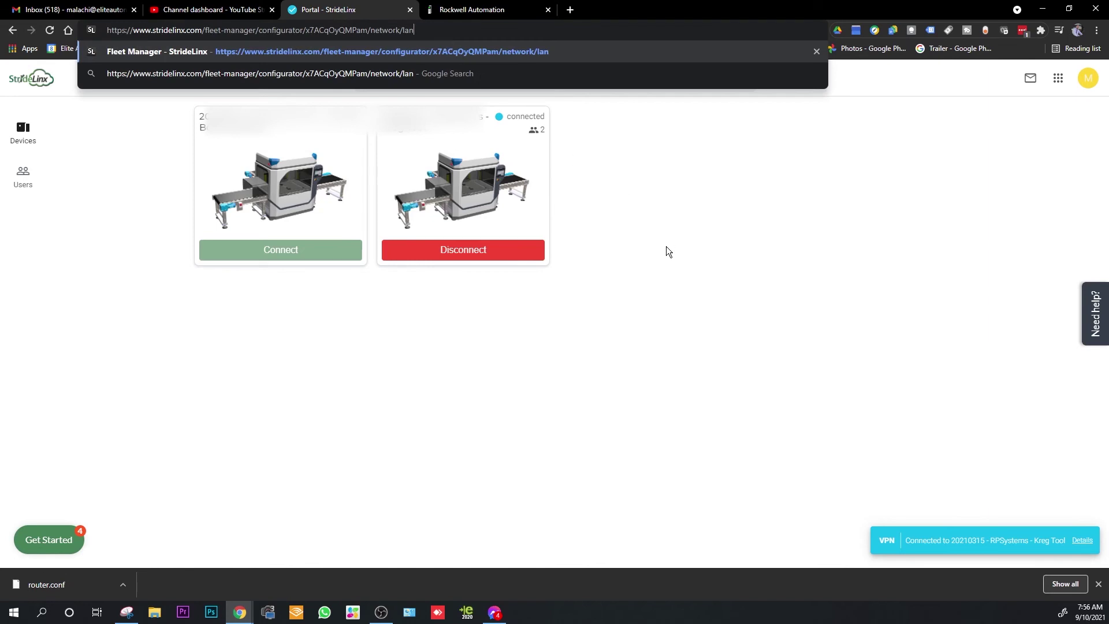
key("Return")
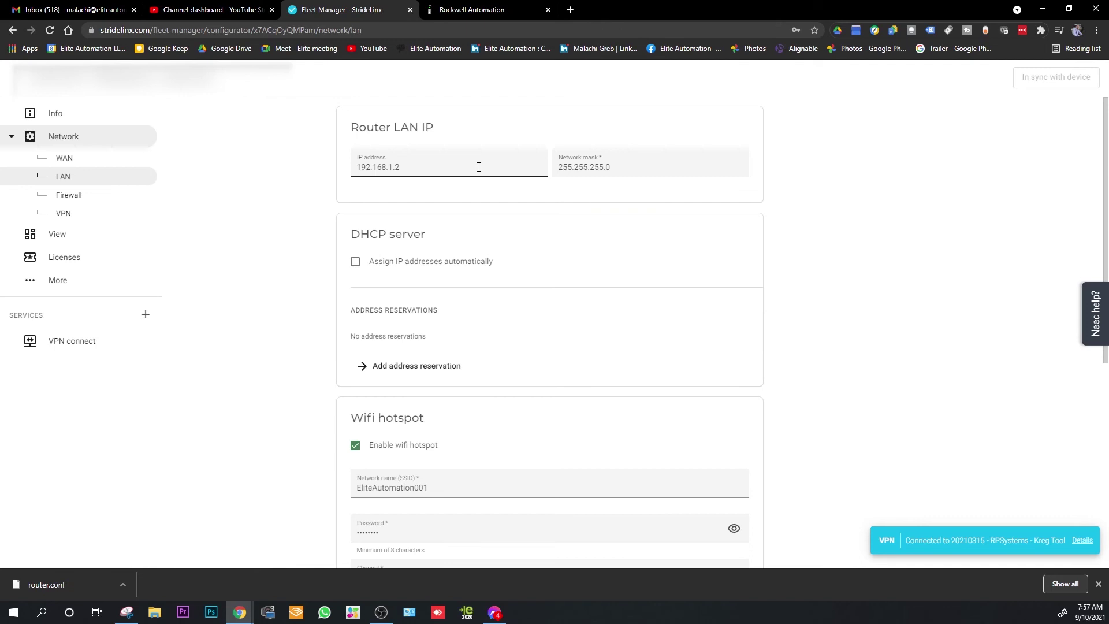
left_click_drag(409, 168, 351, 167)
scroll(822, 307, "down", 6)
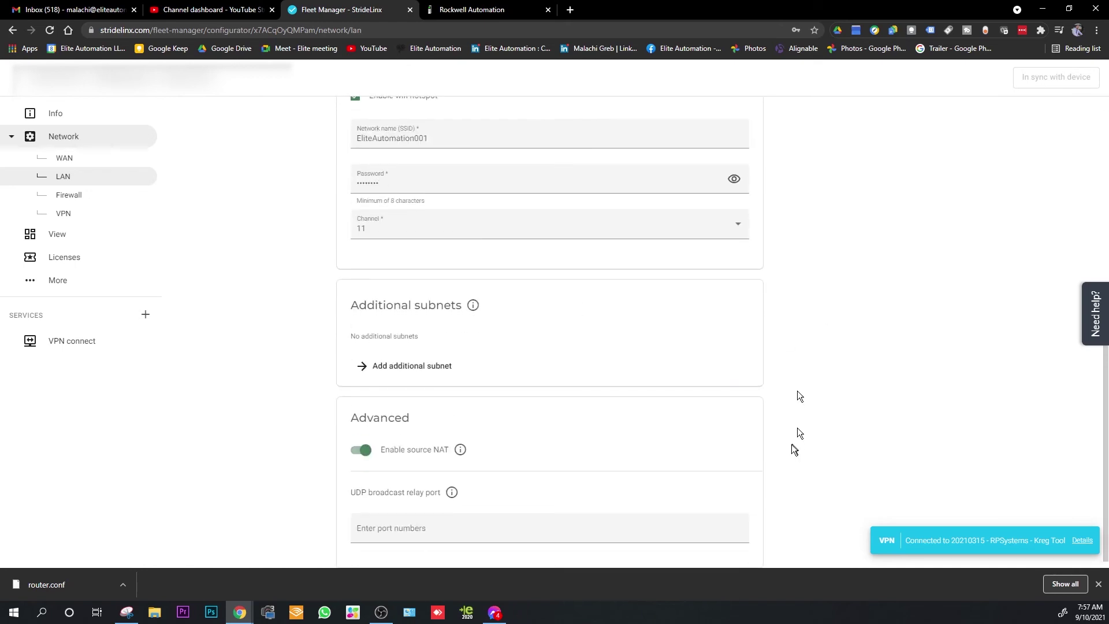
Leave the device's LAN configuration for the Fleet Manager overview and view the device templates page.
scroll(795, 450, "up", 6)
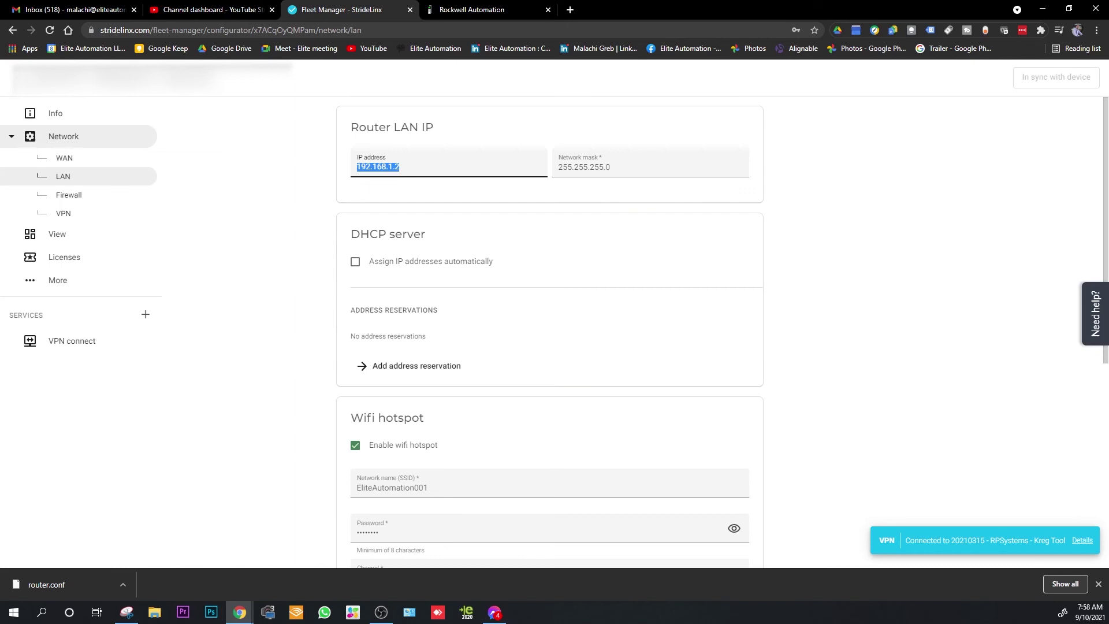
left_click(25, 81)
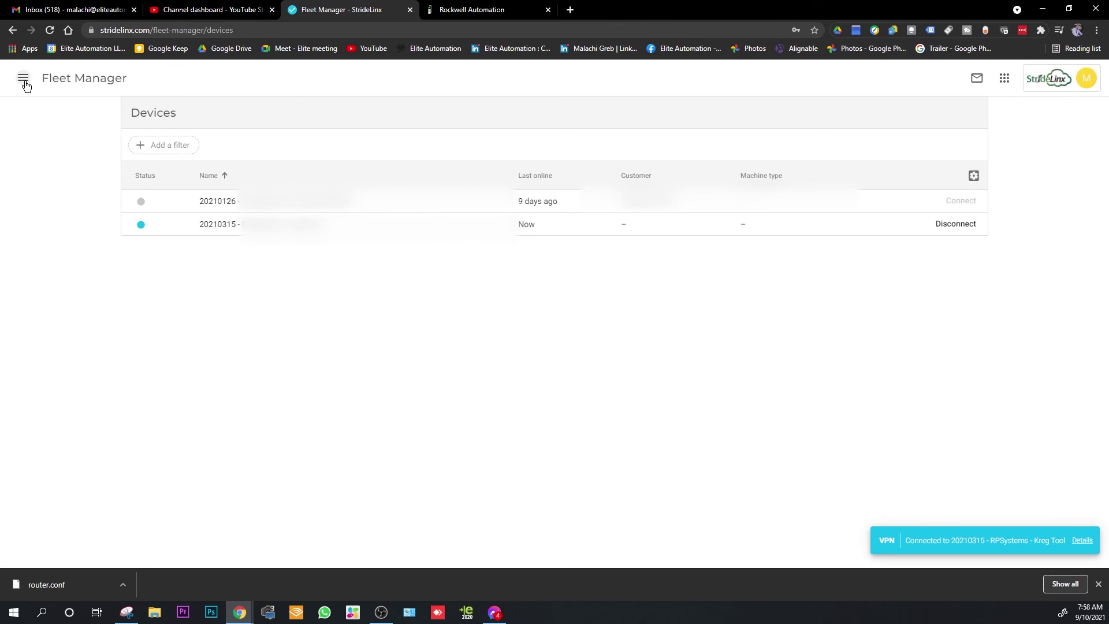
left_click(24, 80)
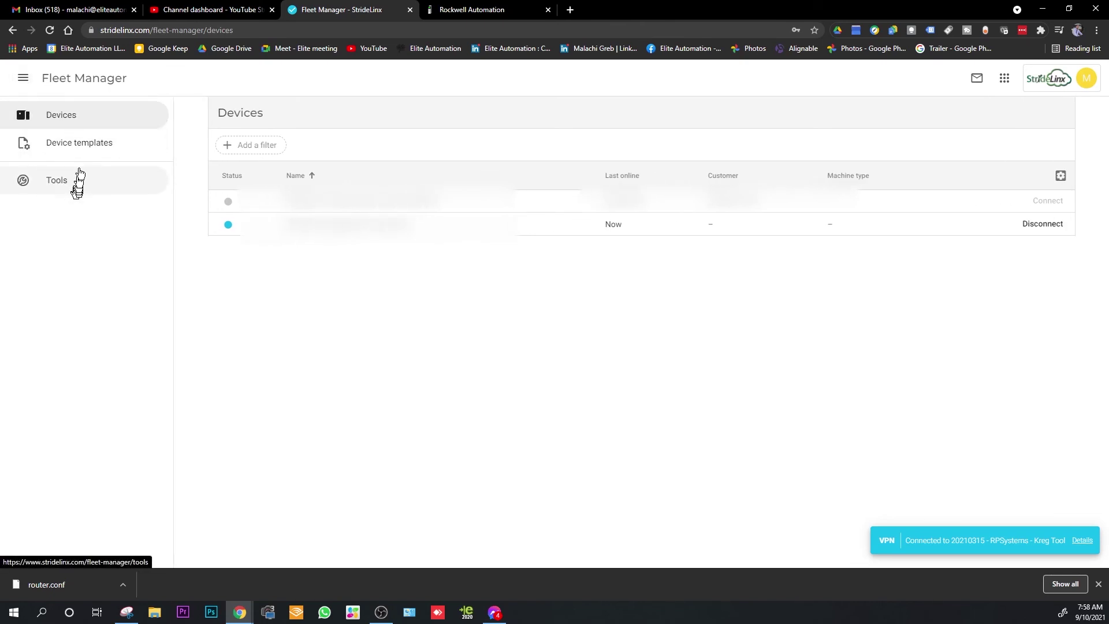
left_click(86, 149)
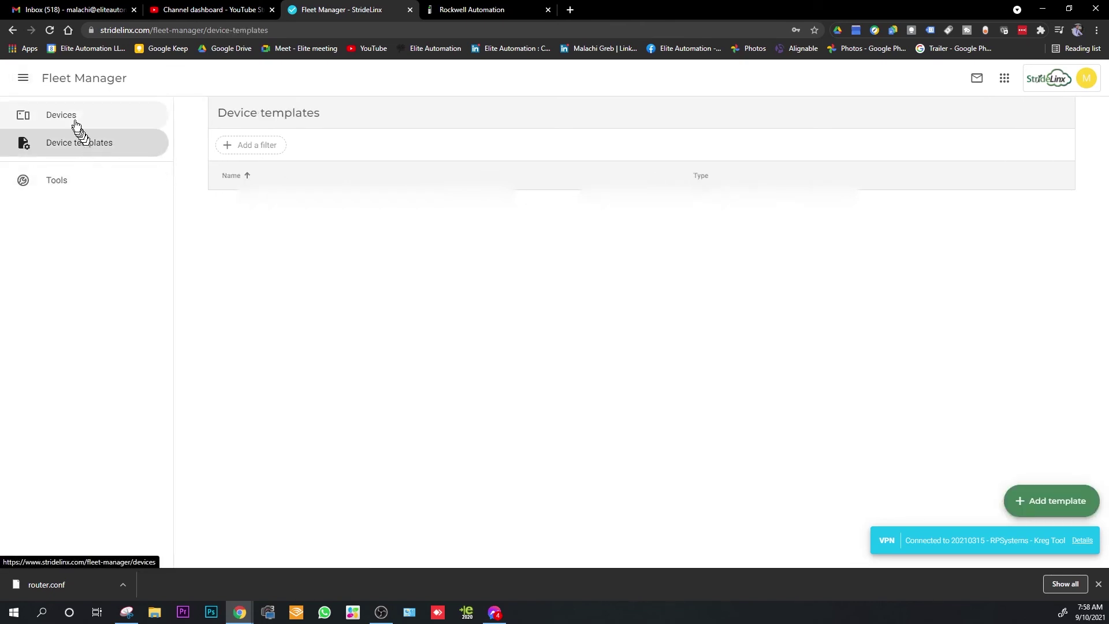
Reopen the online device's LAN configuration from the device list and highlight the router's LAN IP address.
left_click(74, 117)
left_click(356, 225)
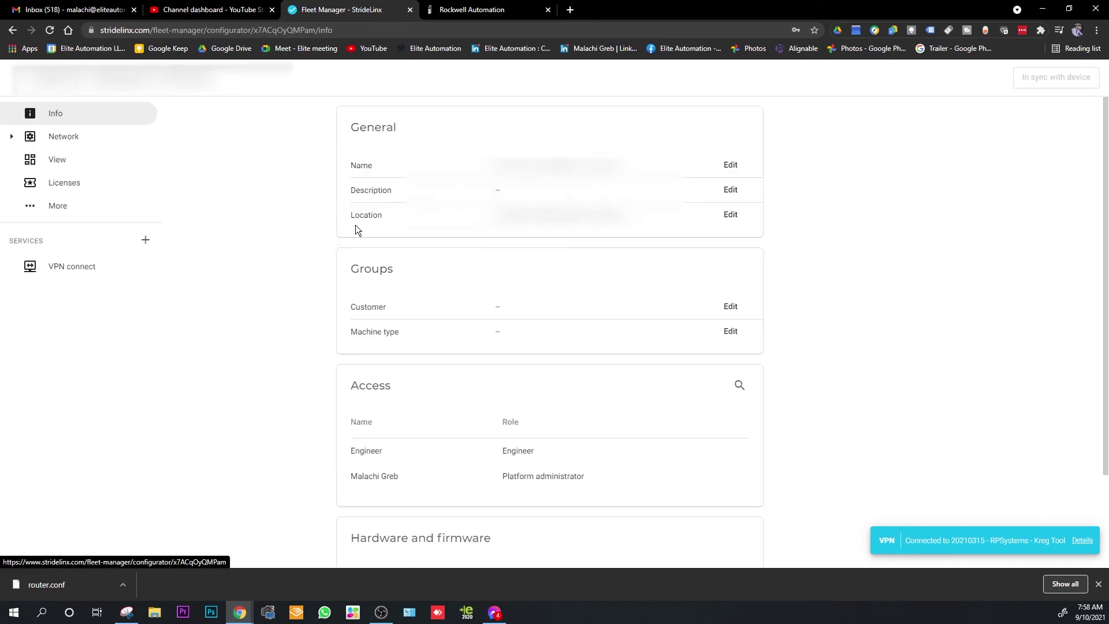
left_click(59, 139)
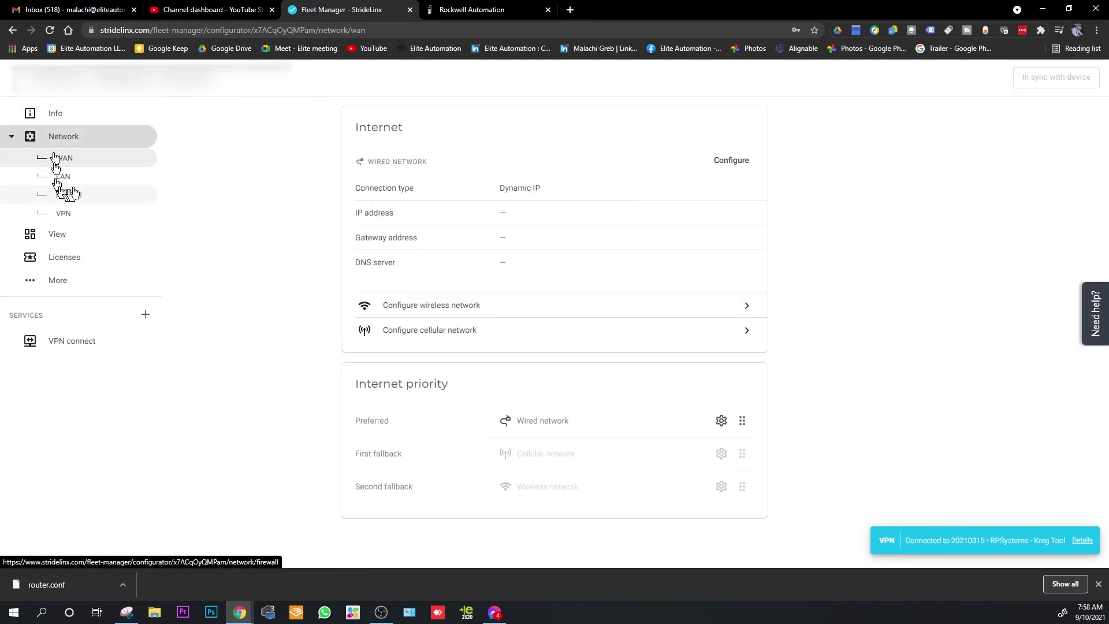
left_click(73, 179)
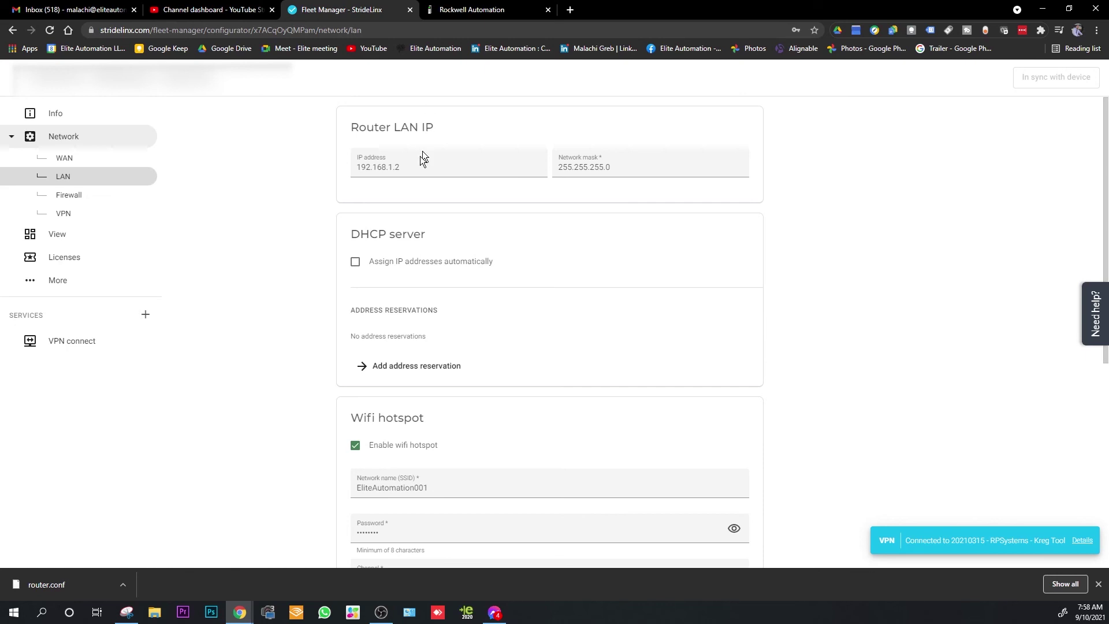
left_click_drag(414, 165, 301, 169)
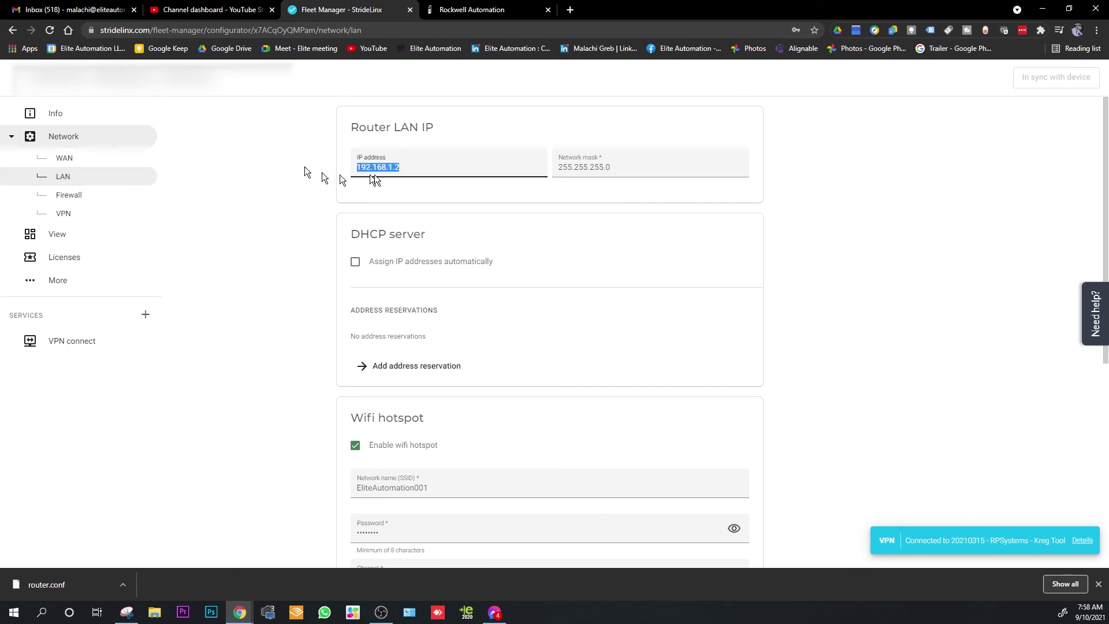